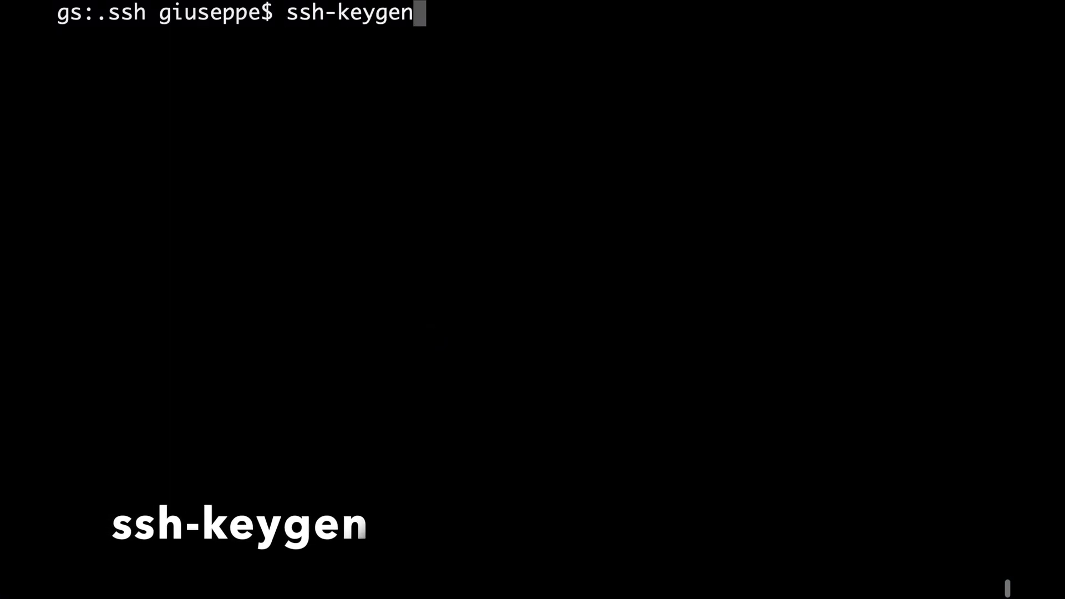
# Step: Run ssh-keygen in ~/.ssh to start generating an RSA key pair
pyautogui.press('Return')
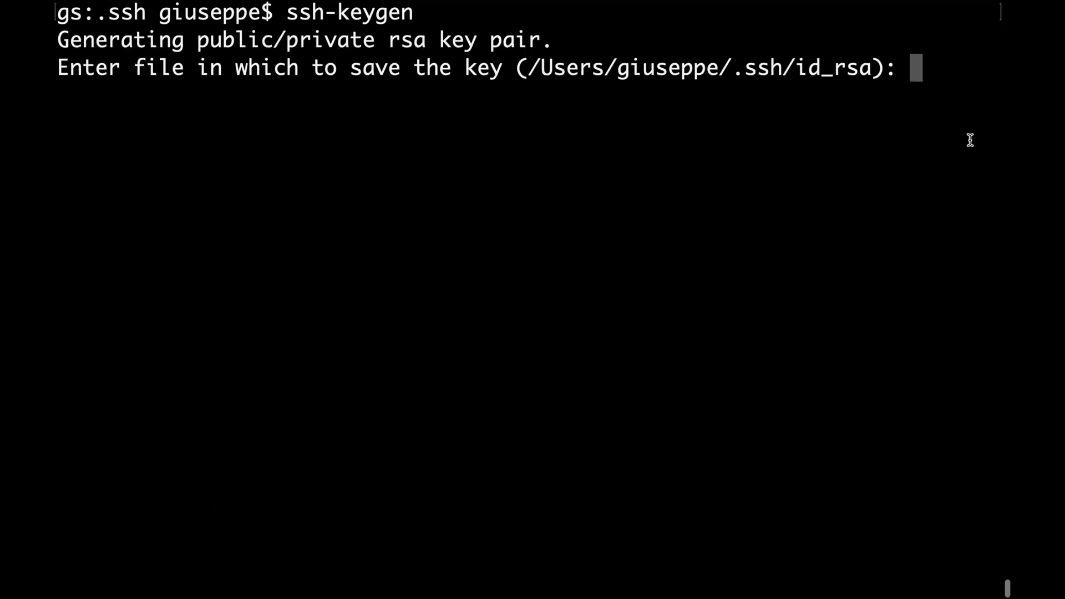
pyautogui.write('/Use')
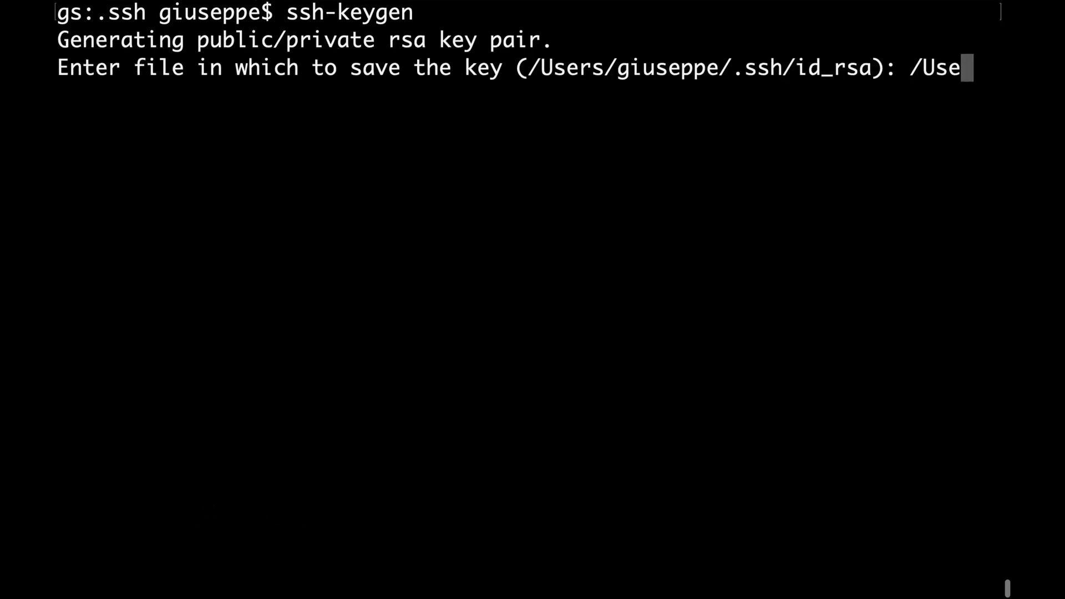
pyautogui.write('rs/g')
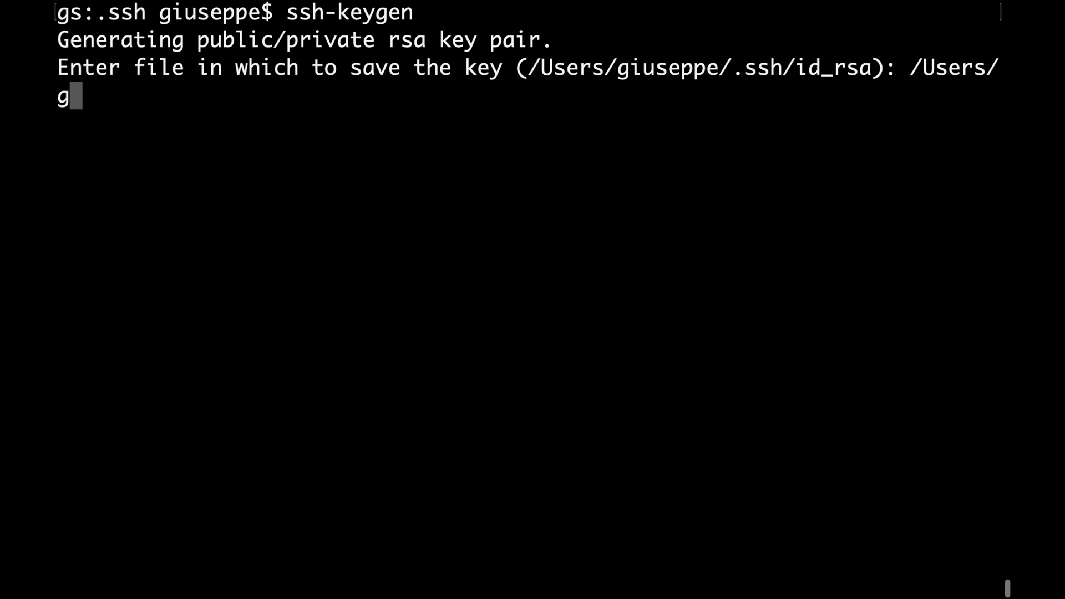
pyautogui.write('iuseppe/')
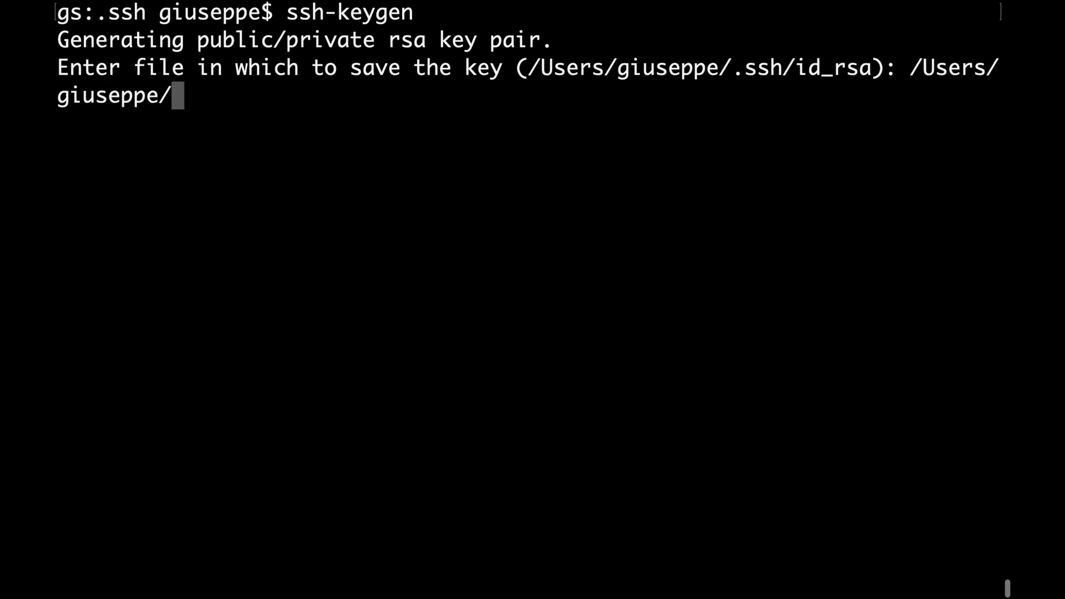
pyautogui.write('.ssh')
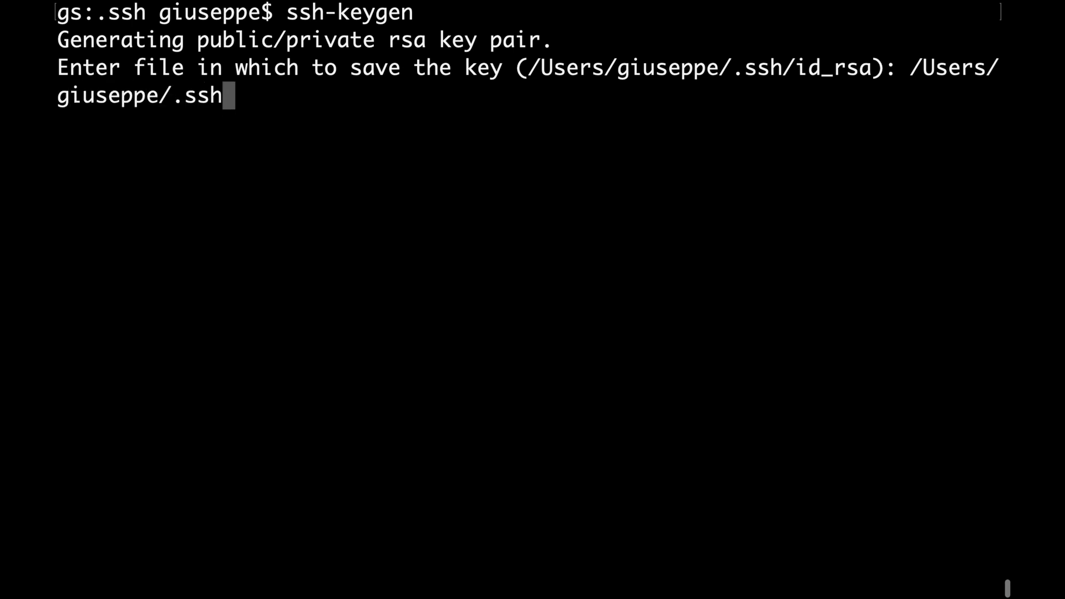
pyautogui.write('/id_rs')
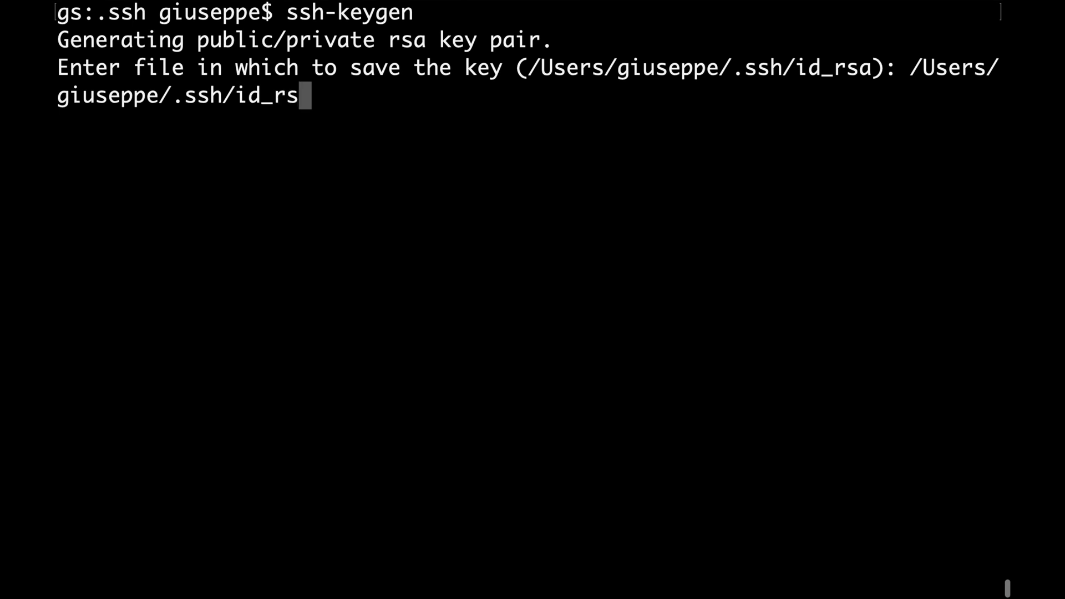
pyautogui.write('a_giuseppe')
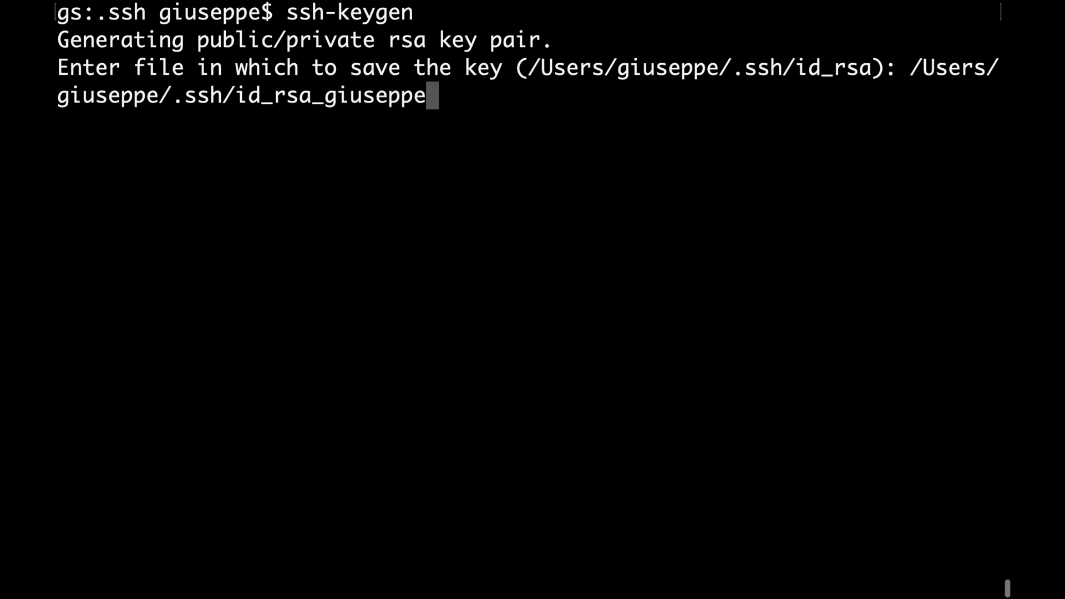
# Step: Save the key pair as id_rsa_giuseppe in ~/.ssh with a blank passphrase
pyautogui.press('Return')
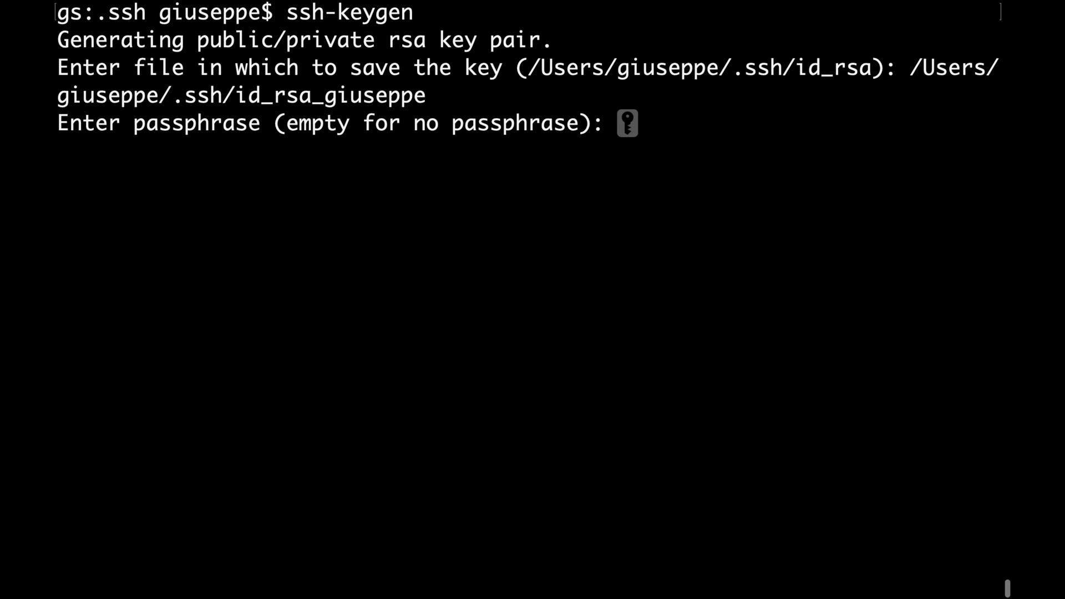
pyautogui.press('Return')
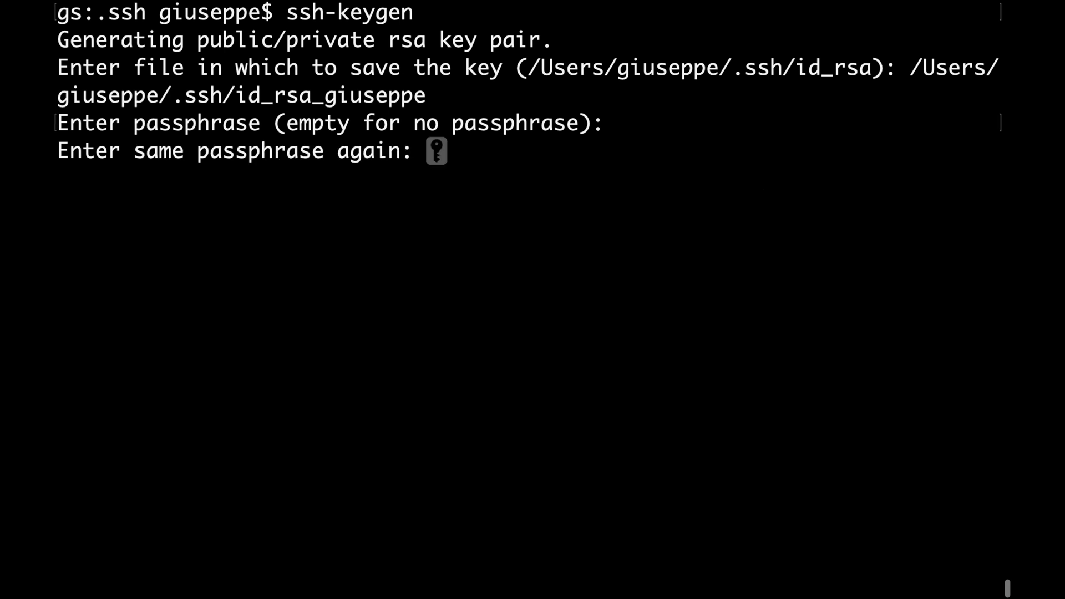
pyautogui.press('Return')
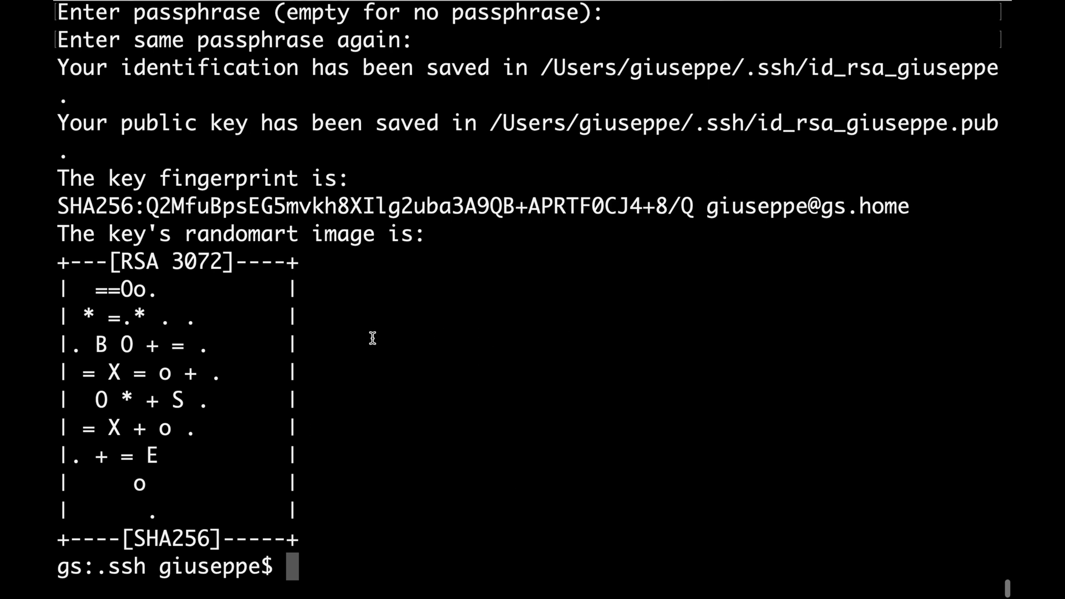
pyautogui.write('pw')
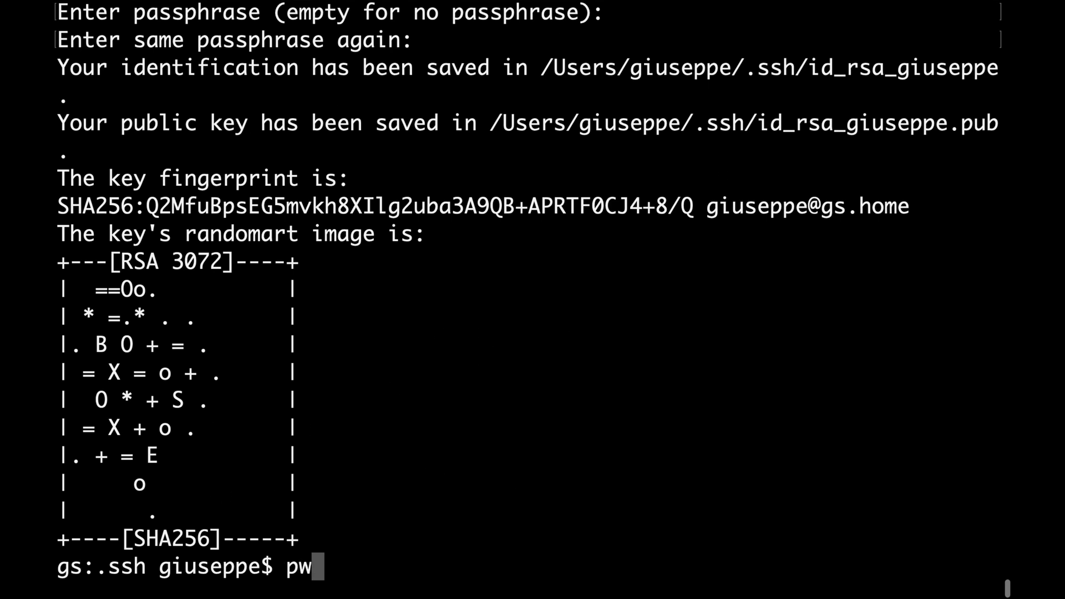
pyautogui.write('d')
# Step: Run pwd and ls -l, highlighting the old id_ed25519 and new id_rsa_giuseppe files
pyautogui.press('Return')
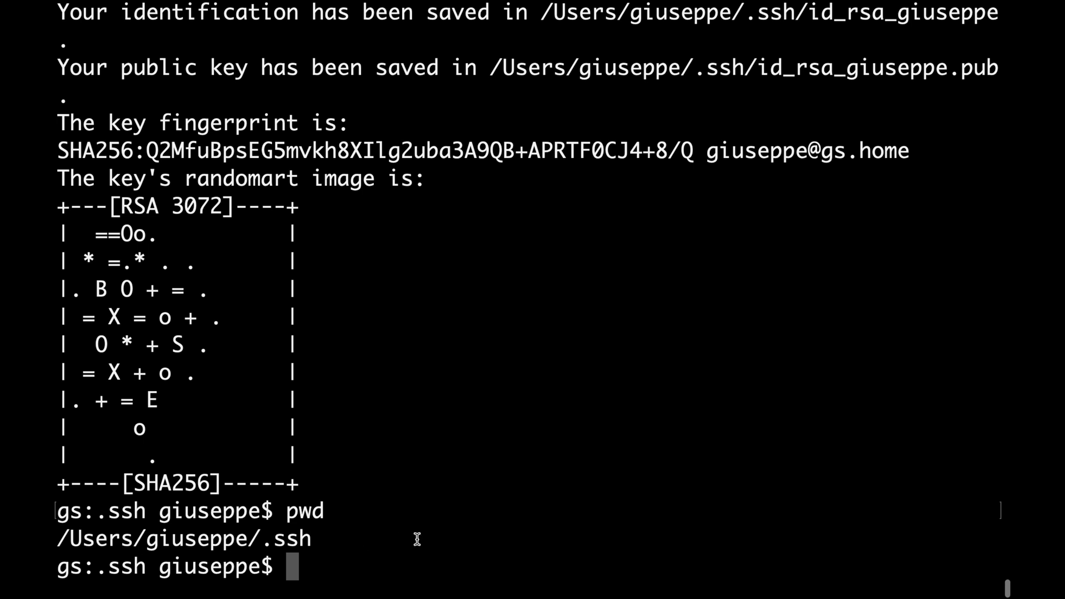
pyautogui.write('ls -l')
pyautogui.press('Return')
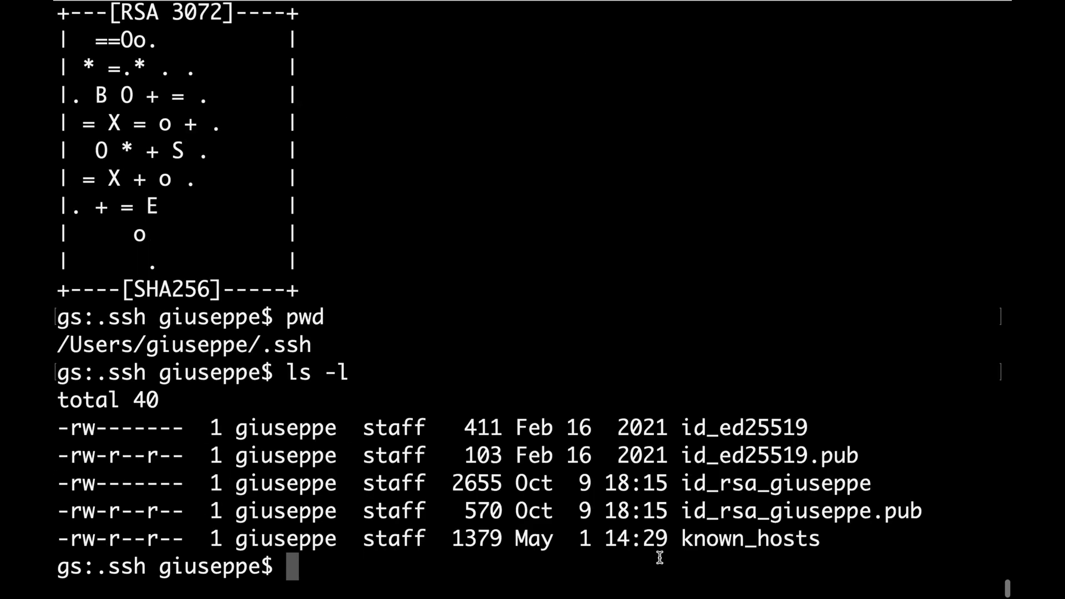
pyautogui.moveTo(875, 461); pyautogui.dragTo(533, 425)
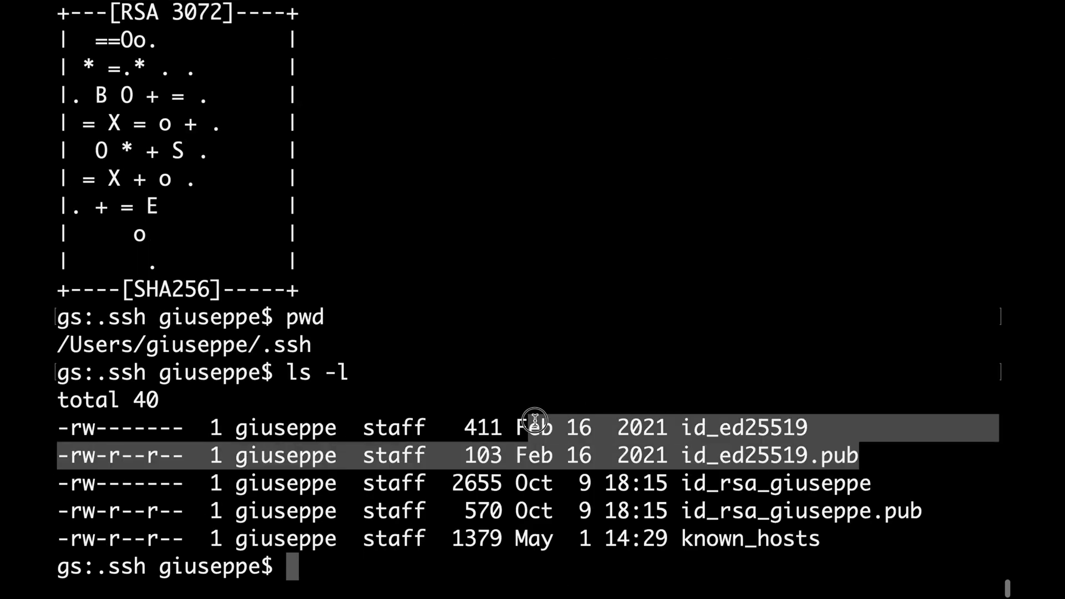
pyautogui.click(869, 498)
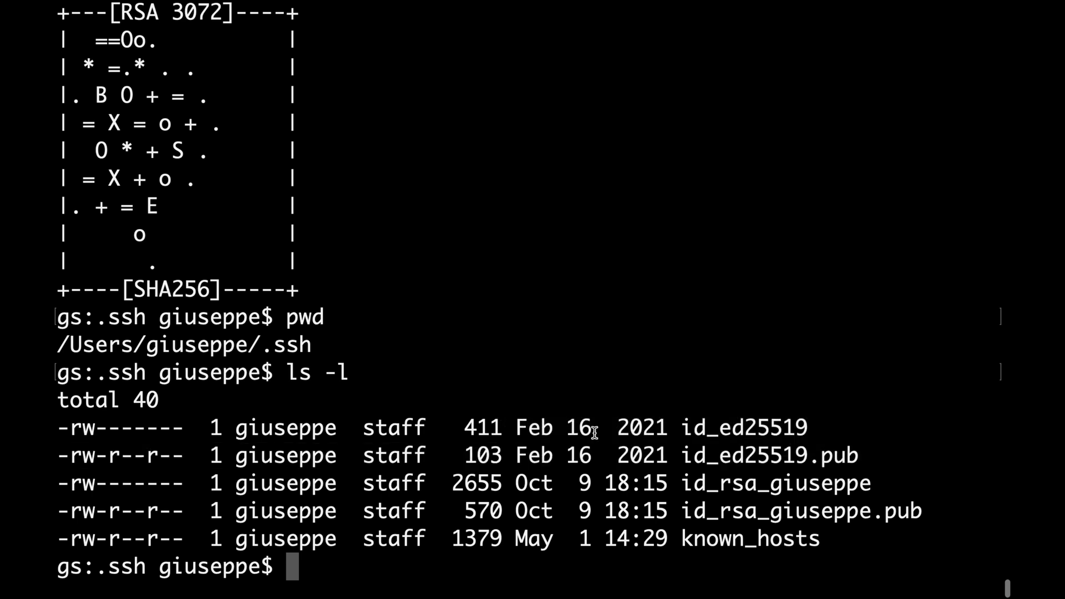
pyautogui.doubleClick(645, 422)
pyautogui.moveTo(934, 509); pyautogui.dragTo(58, 485)
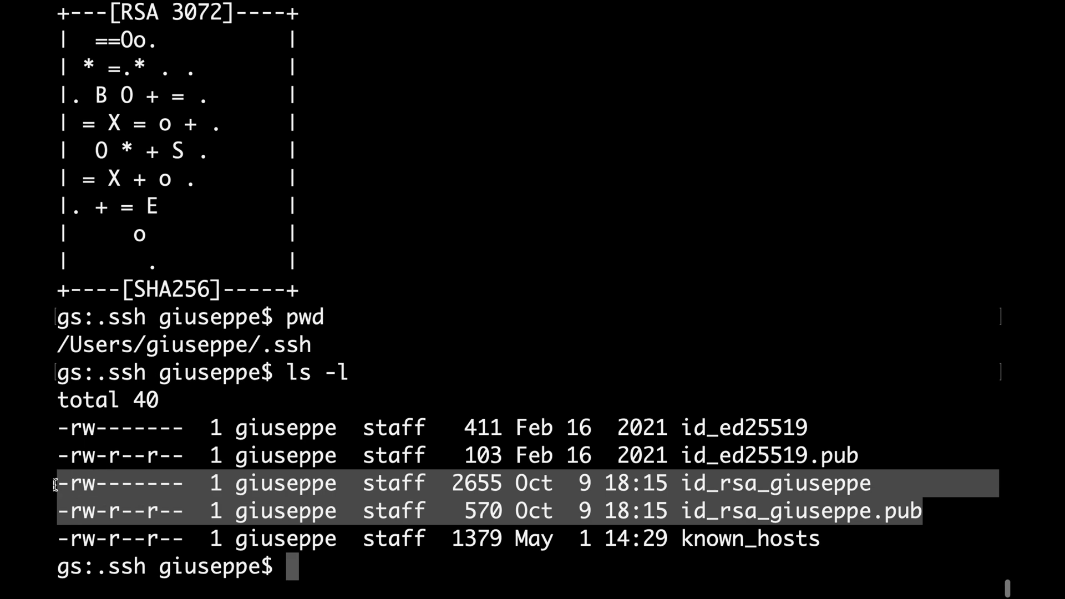
pyautogui.click(716, 332)
pyautogui.write('cat id')
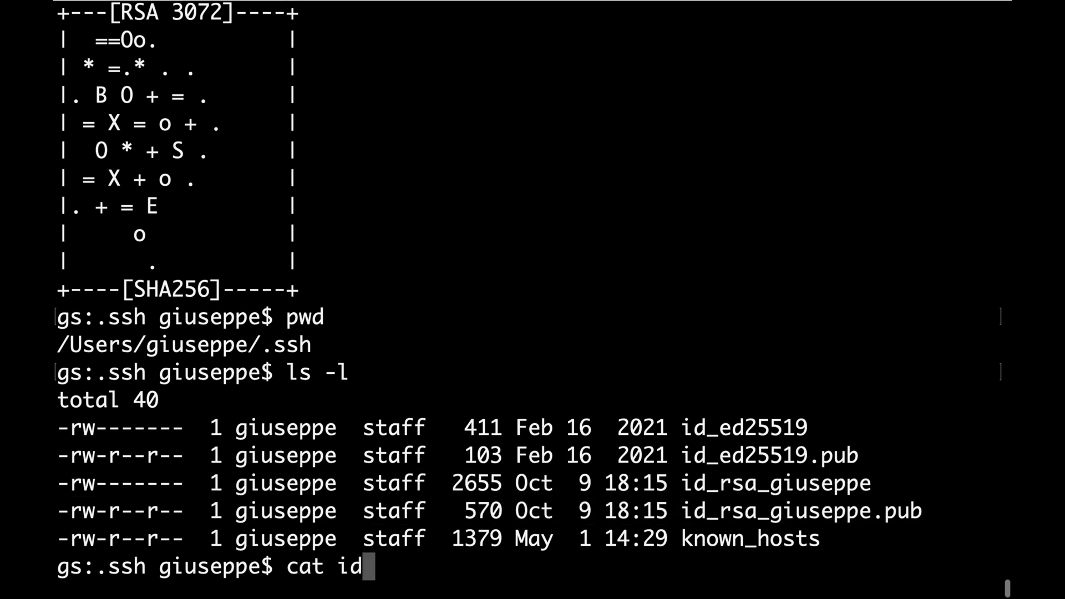
pyautogui.write('_i')
# Step: Print the private key file id_rsa_giuseppe with cat
pyautogui.press('BackSpace')
pyautogui.write('r')
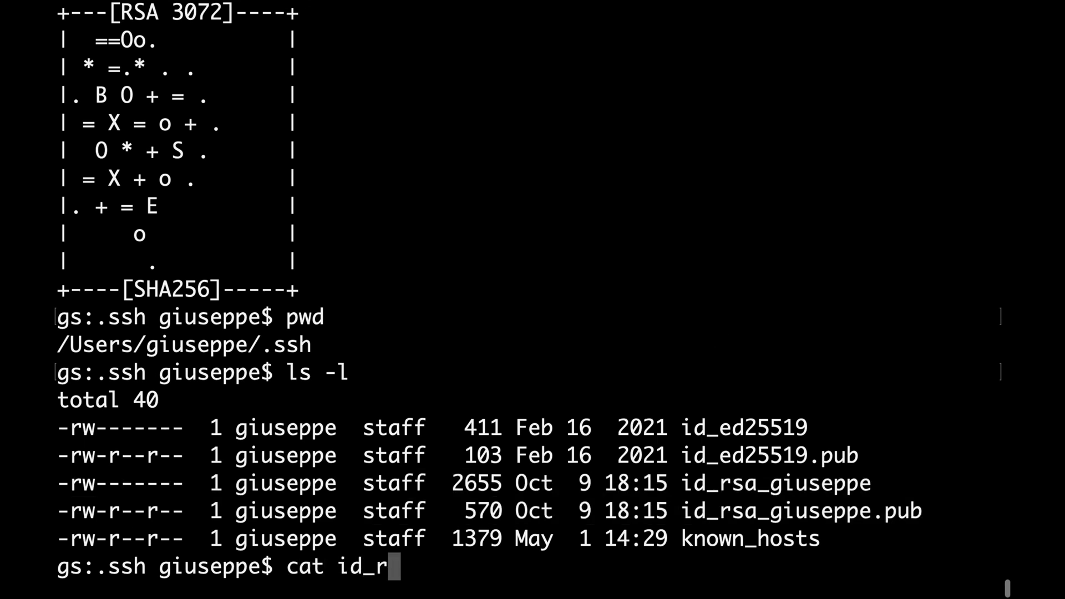
pyautogui.press('Tab')
pyautogui.press('Return')
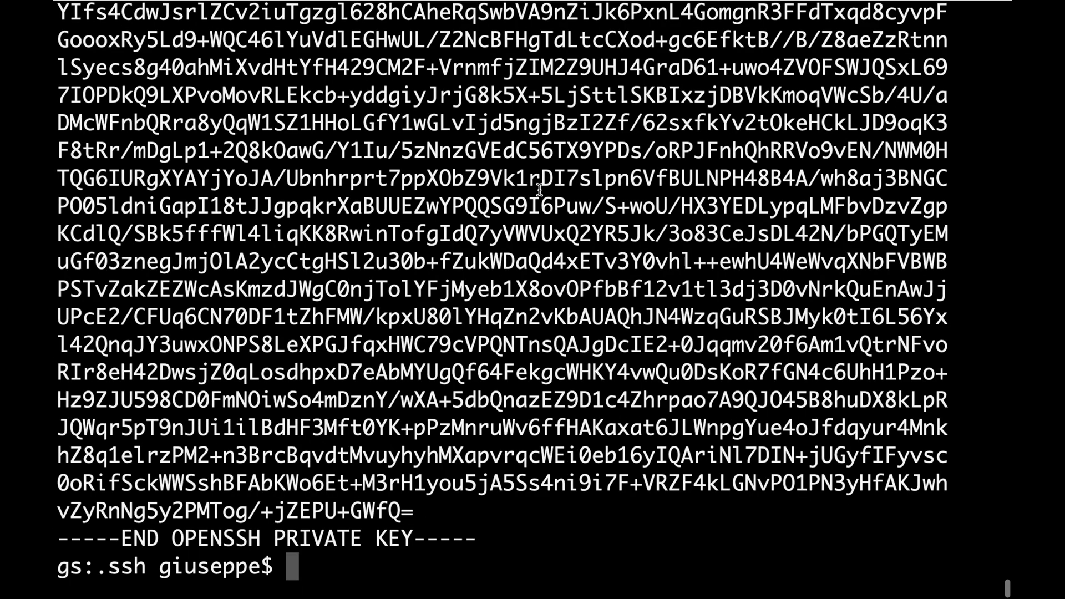
pyautogui.scroll(5, 538, 192)
pyautogui.scroll(5, 539, 191)
pyautogui.scroll(5, 539, 192)
pyautogui.scroll(4, 539, 191)
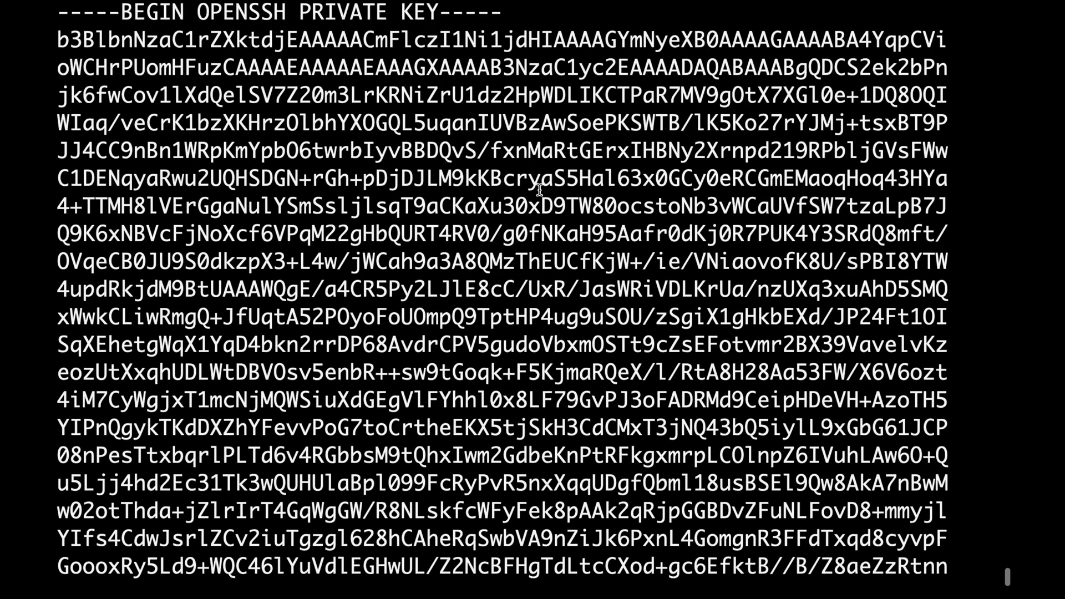
pyautogui.scroll(3, 538, 191)
pyautogui.scroll(-10, 538, 191)
pyautogui.scroll(-10, 538, 192)
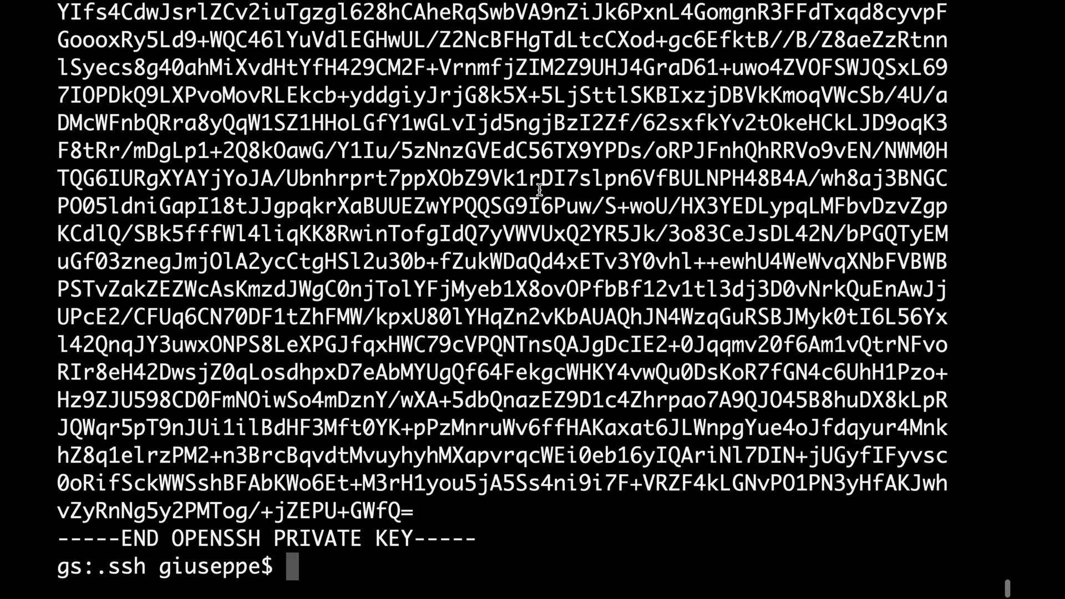
pyautogui.write('cat id')
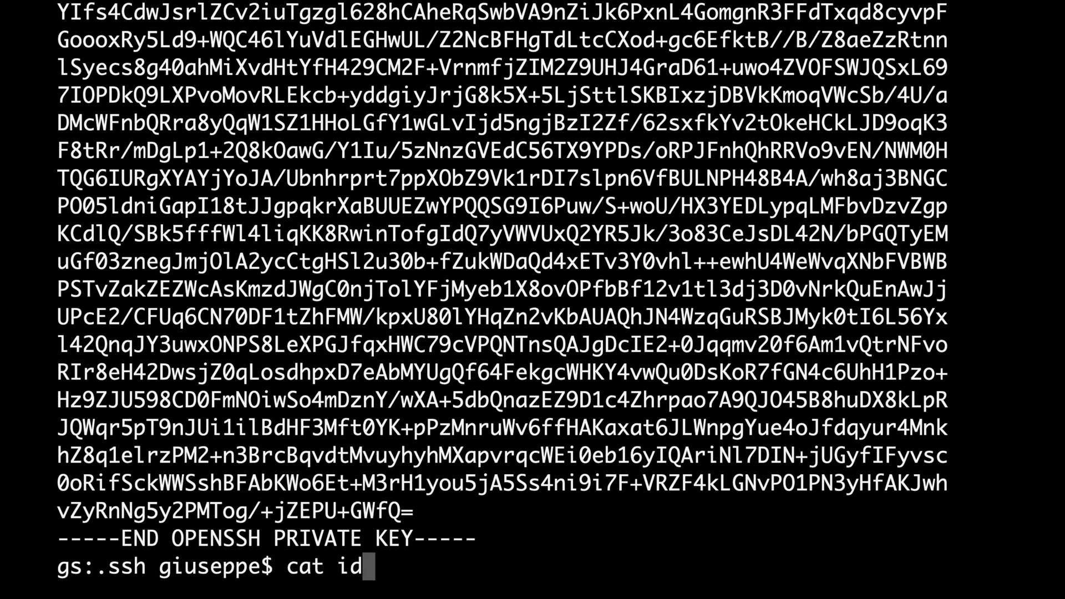
pyautogui.write('_rsa')
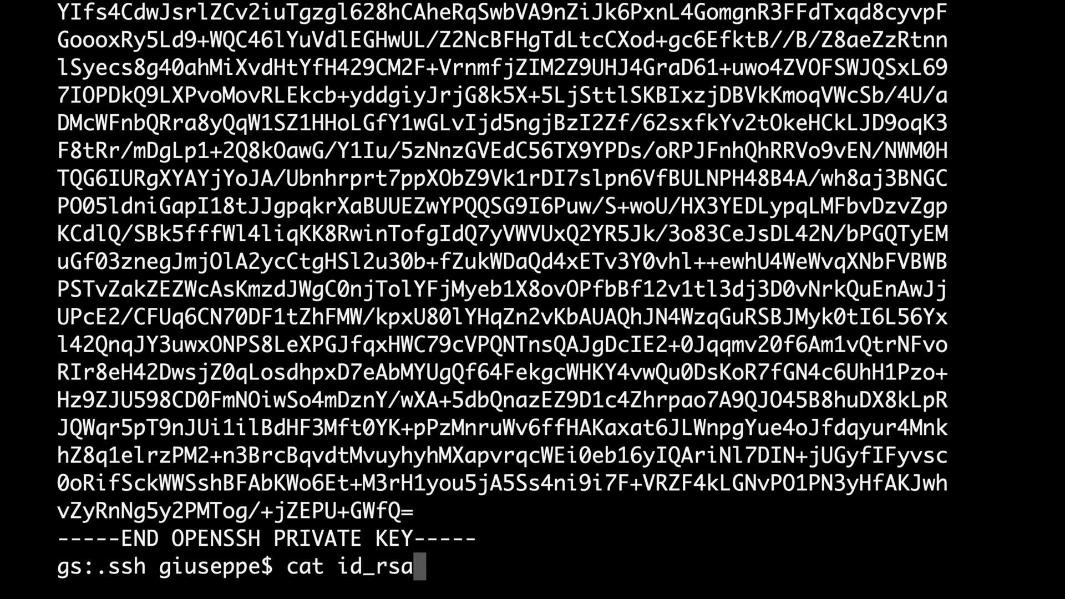
pyautogui.write('_giuseppe.pub')
# Step: Print id_rsa_giuseppe.pub, copy the whole ssh-rsa key, and switch to the browser
pyautogui.press('Return')
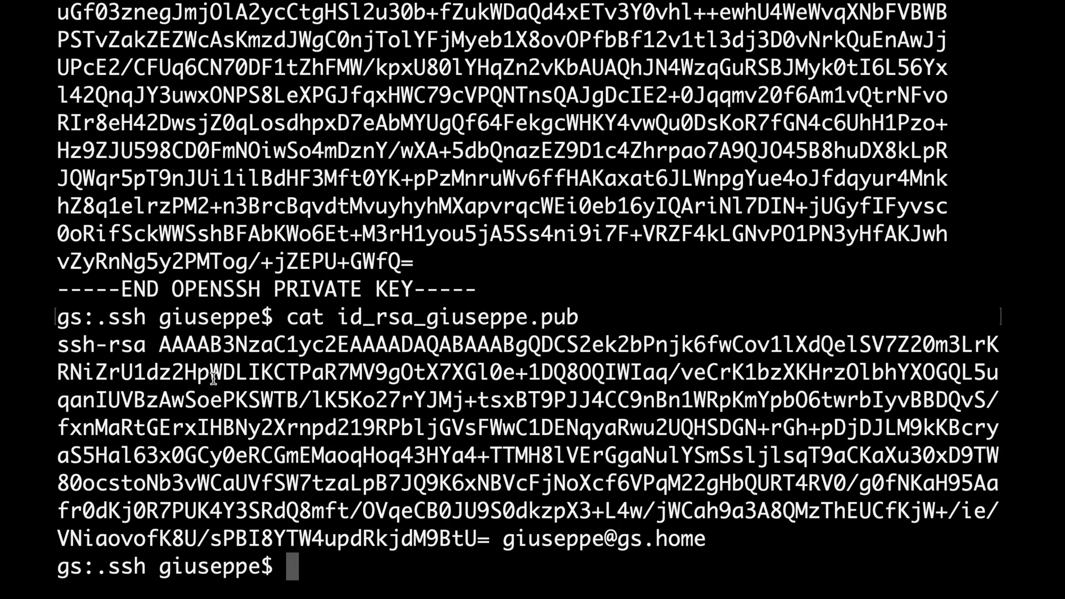
pyautogui.moveTo(710, 541); pyautogui.dragTo(60, 347)
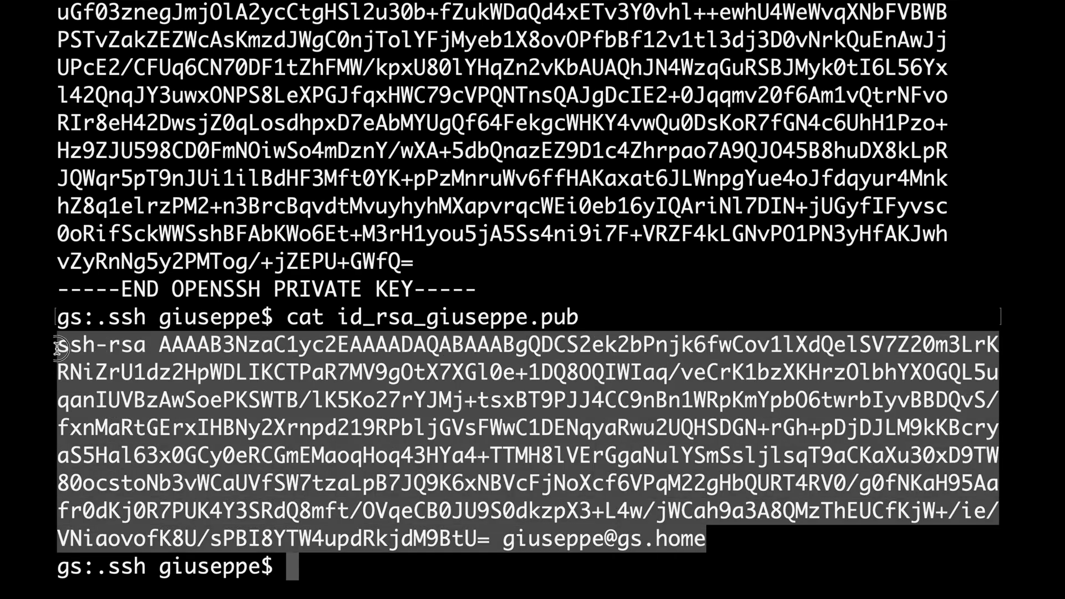
pyautogui.rightClick(75, 345)
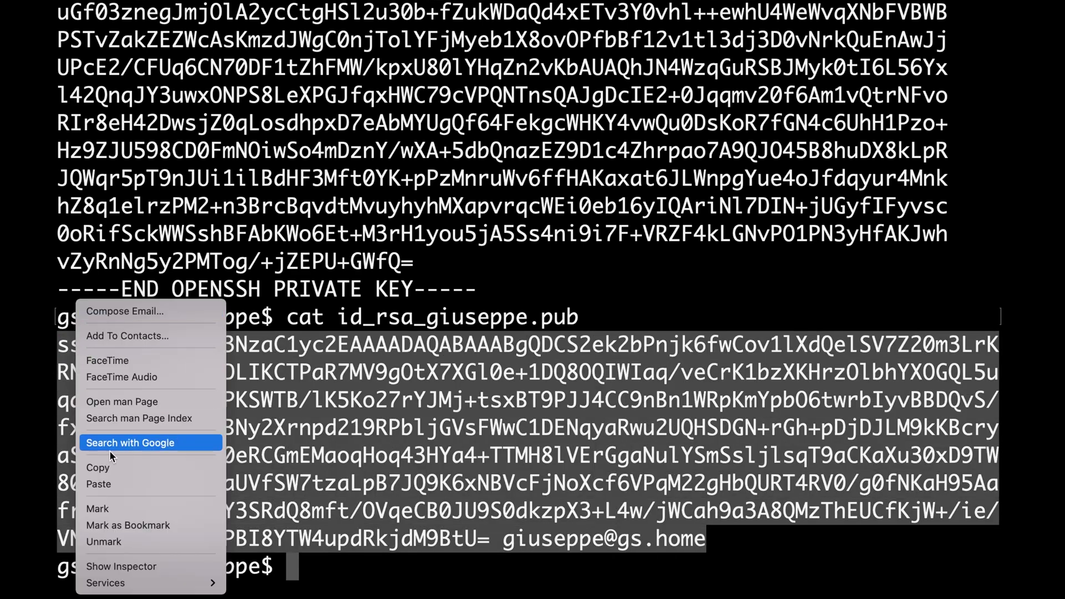
pyautogui.click(98, 467)
pyautogui.press('super+Tab')
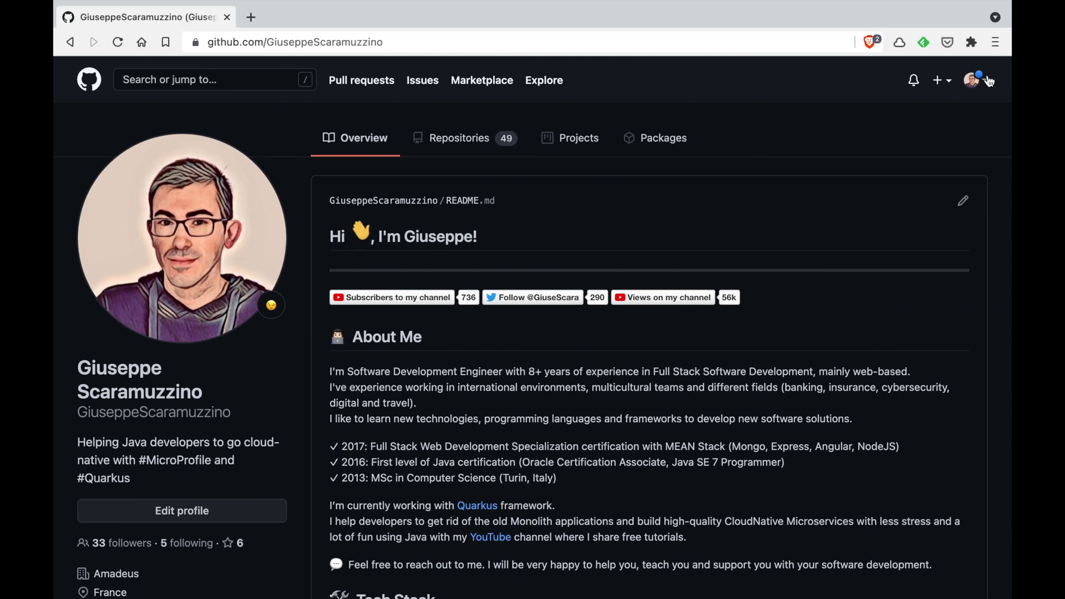
# Step: Go from the avatar menu to Settings > SSH and GPG keys > New SSH key
pyautogui.click(985, 79)
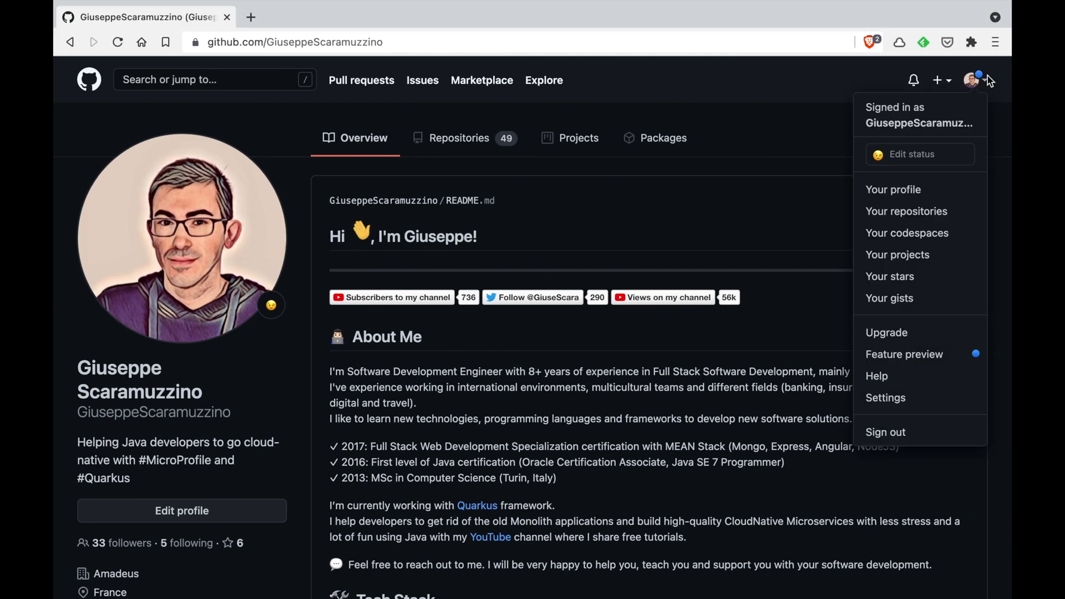
pyautogui.click(886, 398)
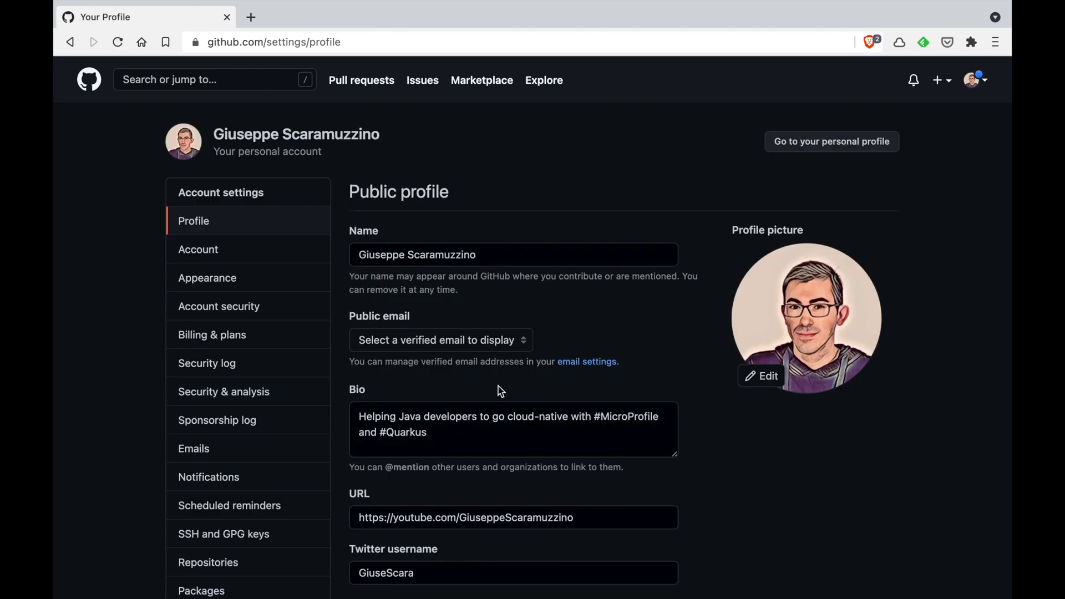
pyautogui.scroll(-3, 131, 328)
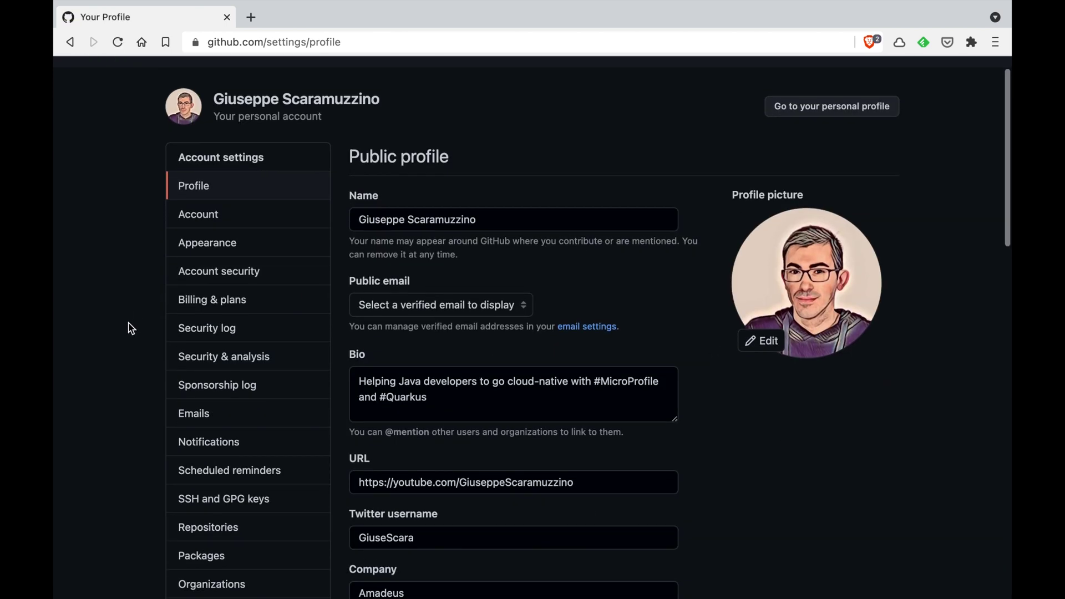
pyautogui.scroll(-2, 131, 329)
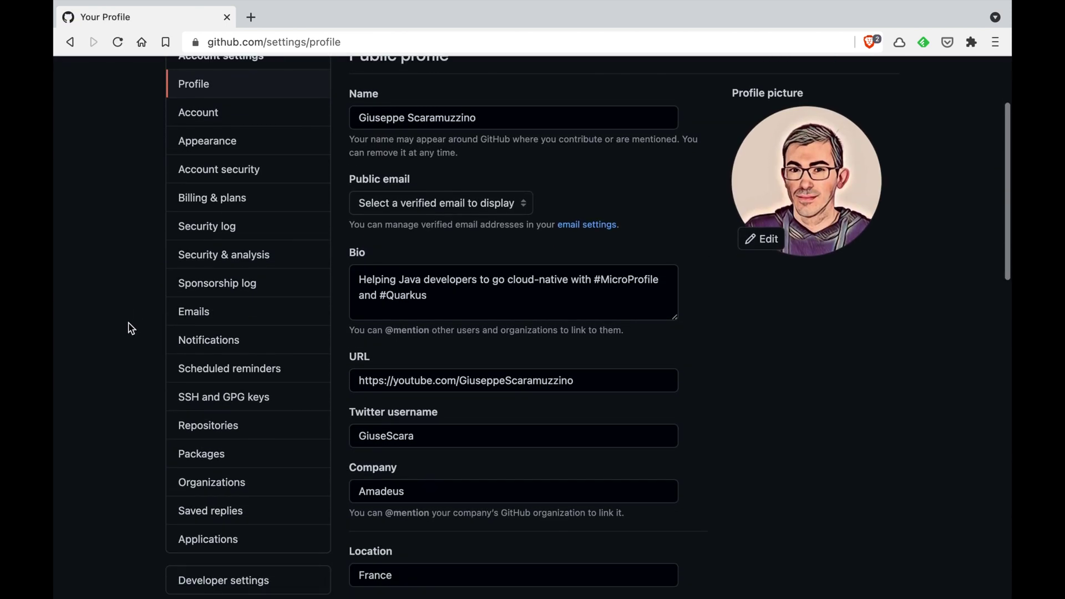
pyautogui.click(224, 396)
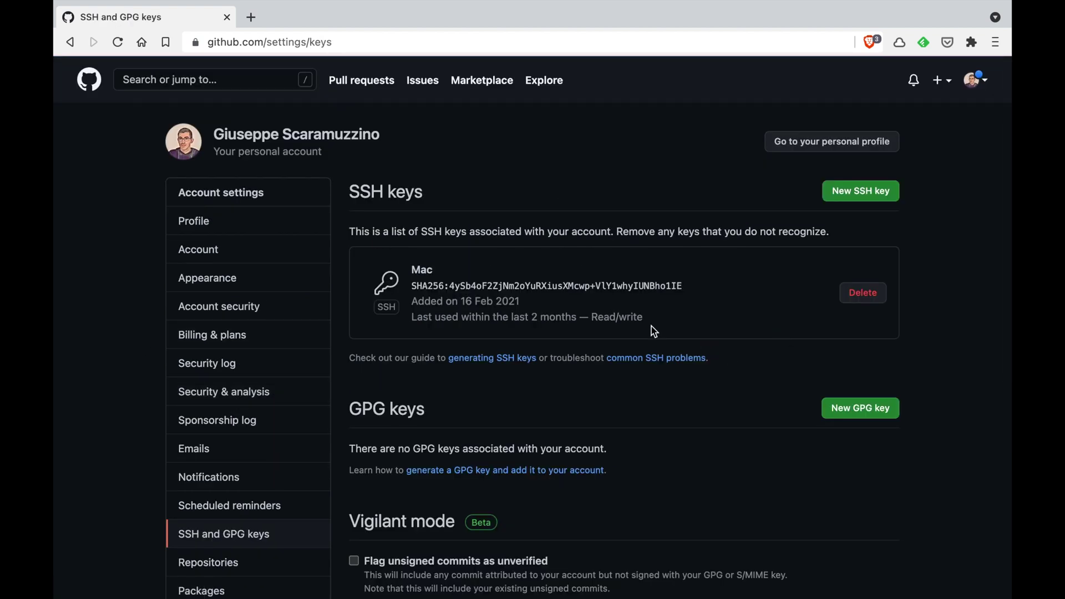
pyautogui.click(861, 190)
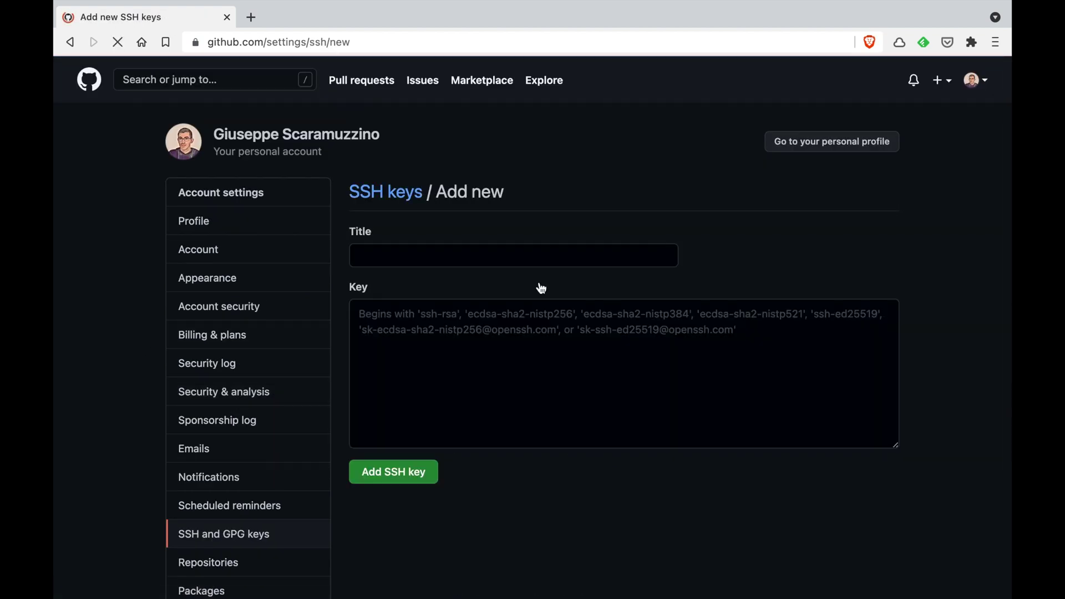
# Step: Paste the public key, add it titled 'New key', then delete it and confirm
pyautogui.click(454, 359)
pyautogui.hotkey('ctrl', 'v')
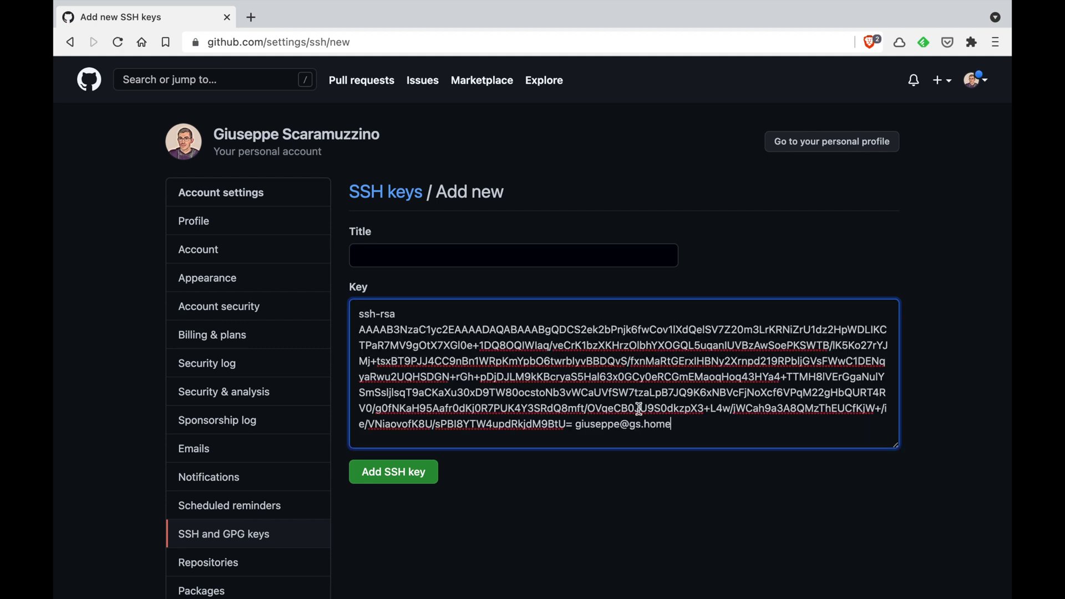
pyautogui.click(424, 258)
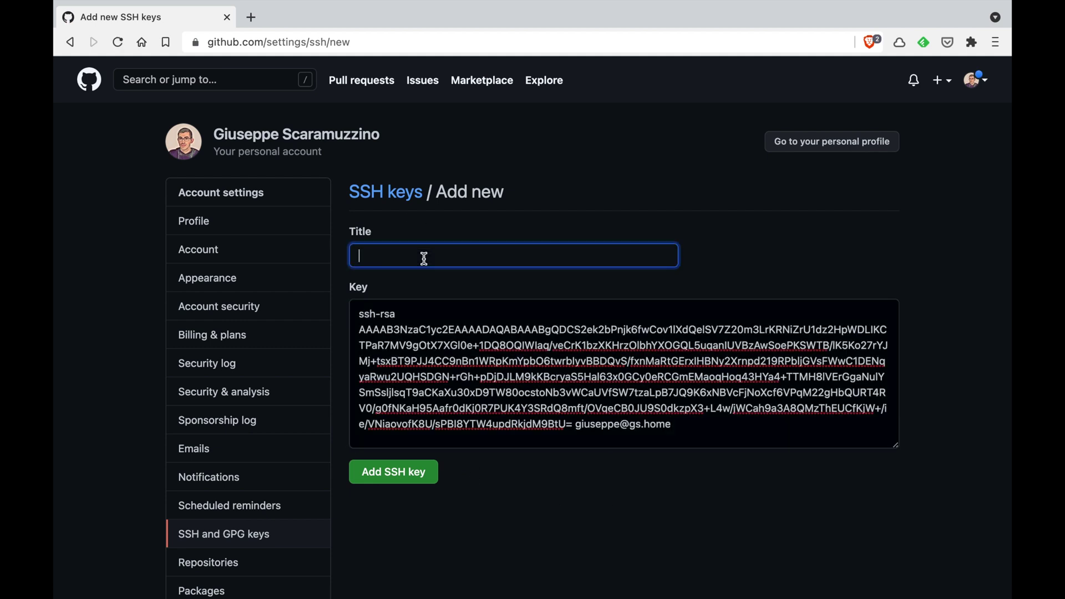
pyautogui.write('New key')
pyautogui.click(409, 475)
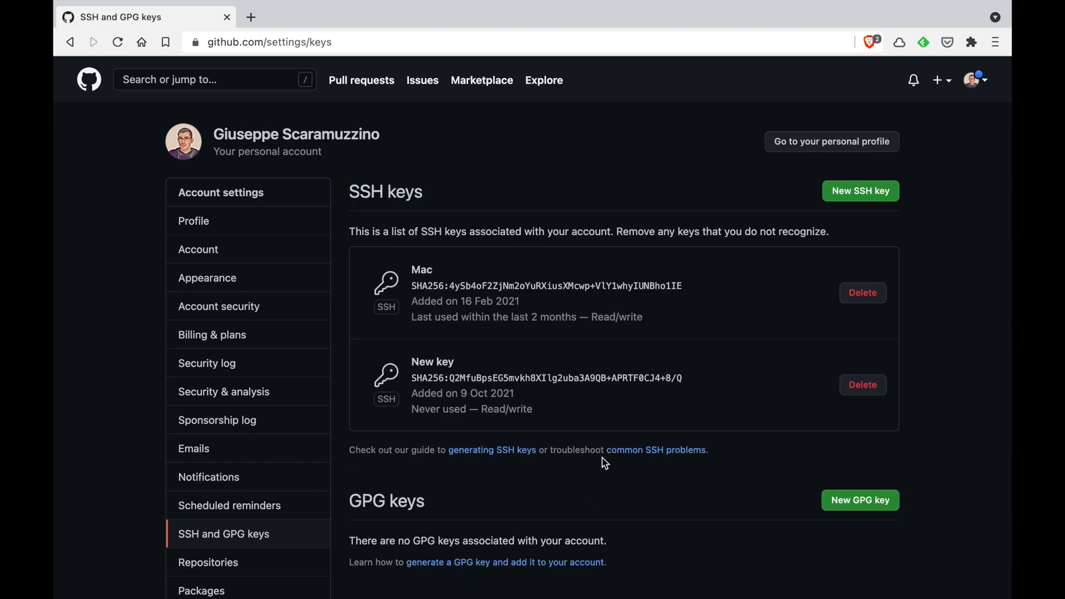
pyautogui.click(863, 384)
pyautogui.click(516, 235)
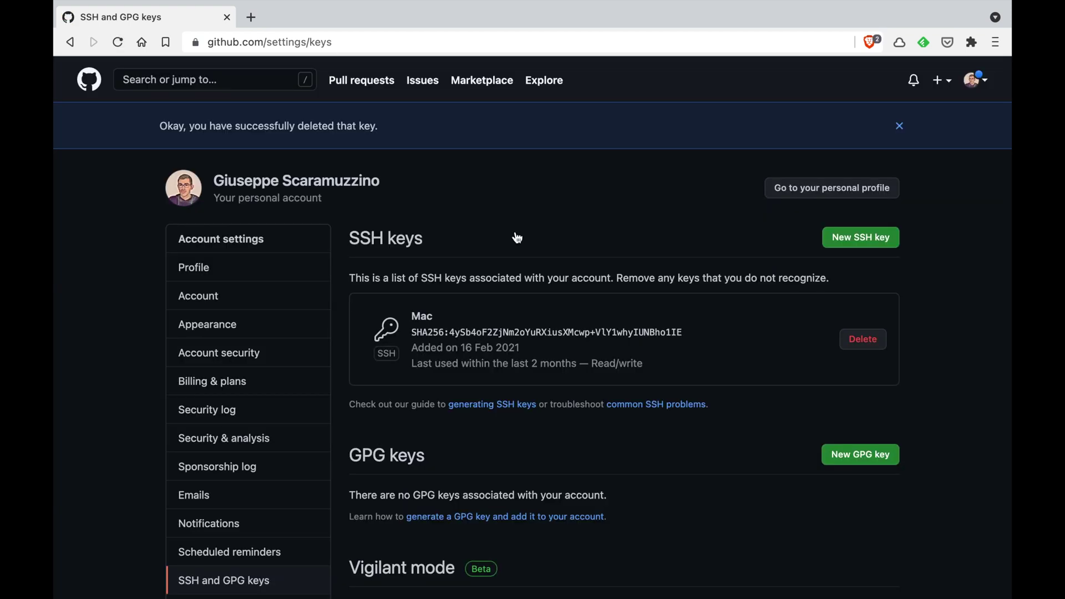
# Step: Return to the Terminal window to remove the local key files
pyautogui.hotkey('alt', 'Tab')
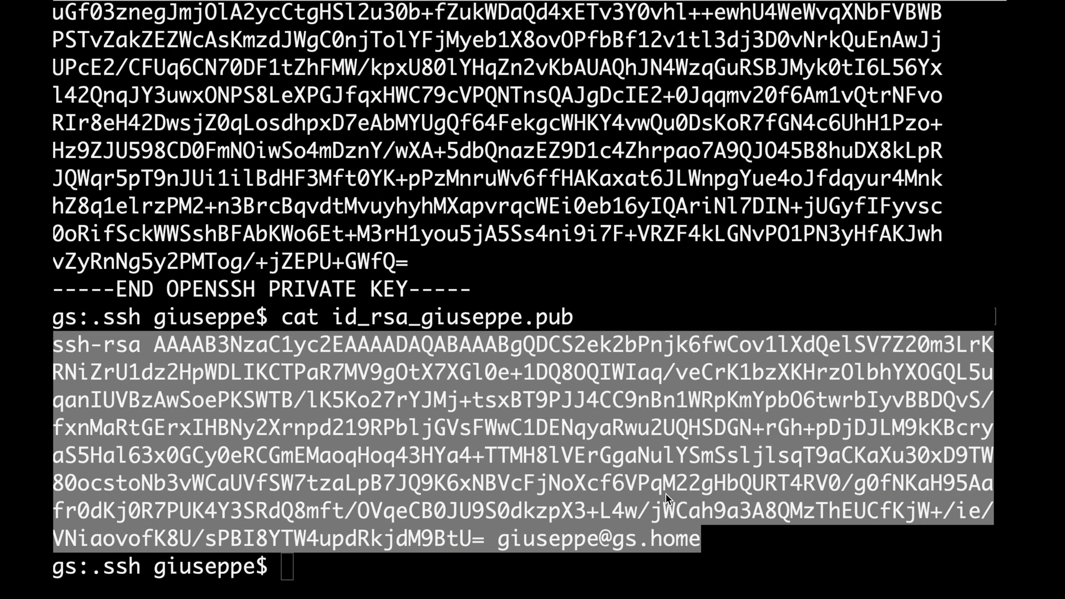
pyautogui.write('r')
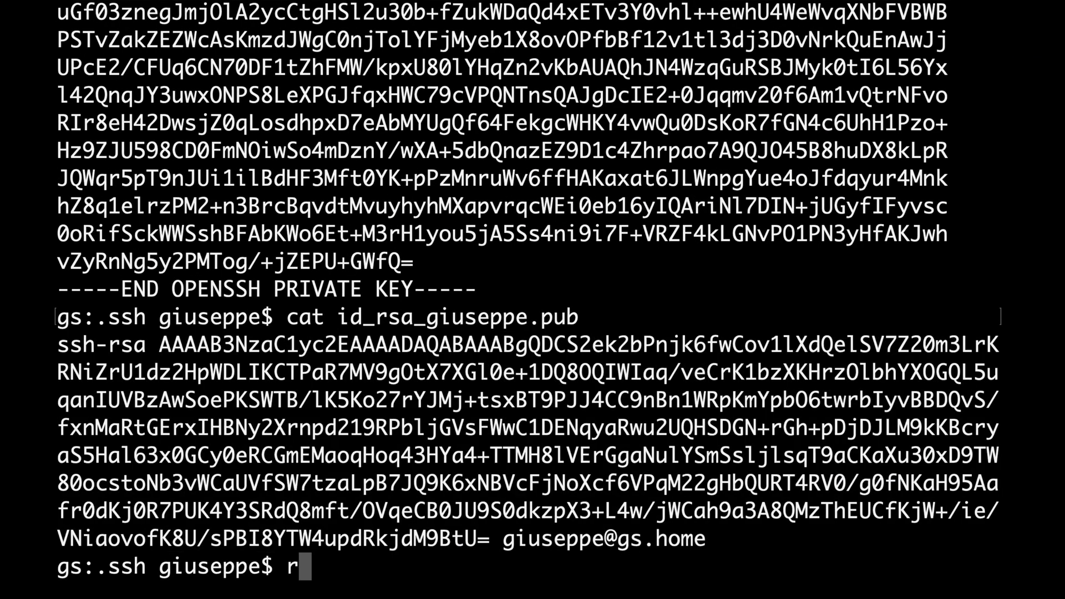
pyautogui.write('m ')
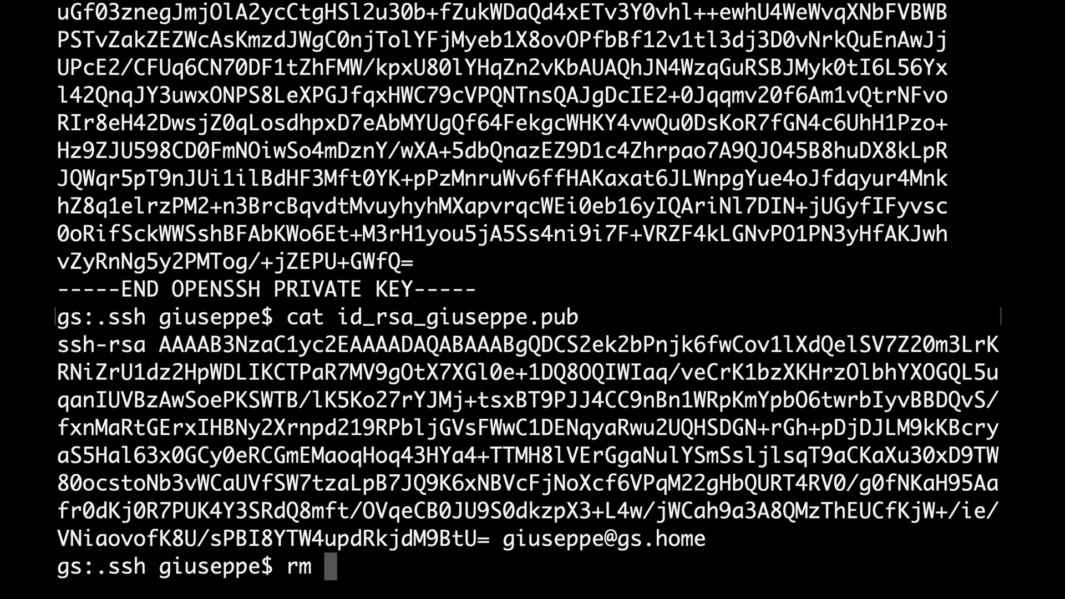
pyautogui.write('id_r')
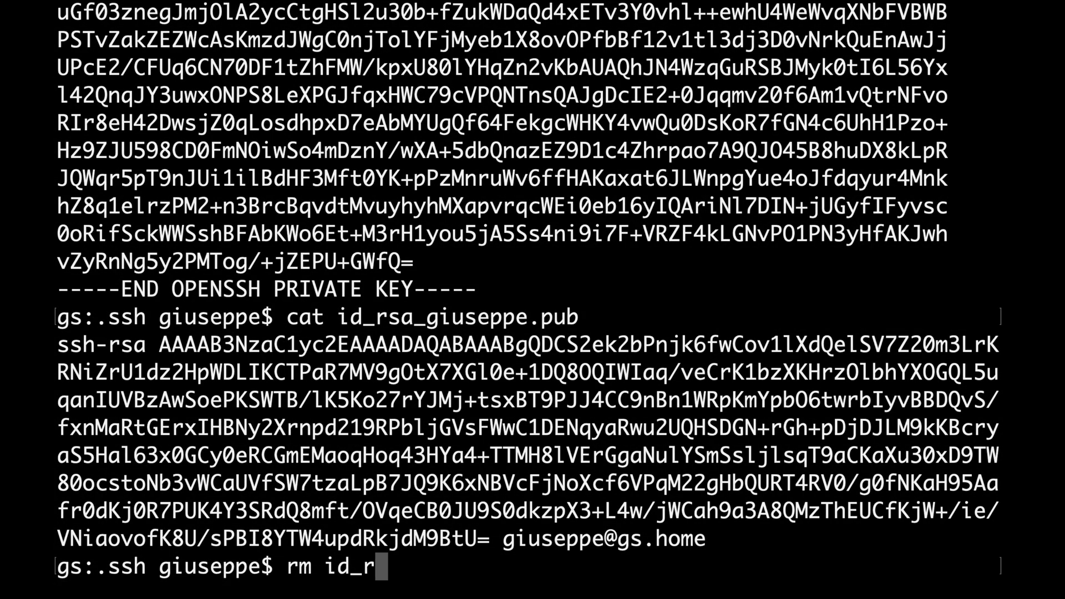